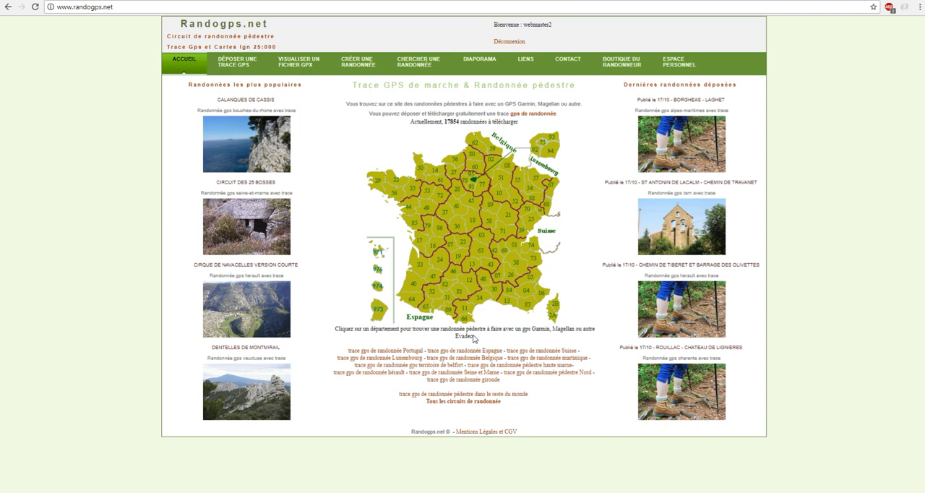
- Open the form for viewing and modifying a GPX trace and title the circuit "modification tuto"
left_click(305, 70)
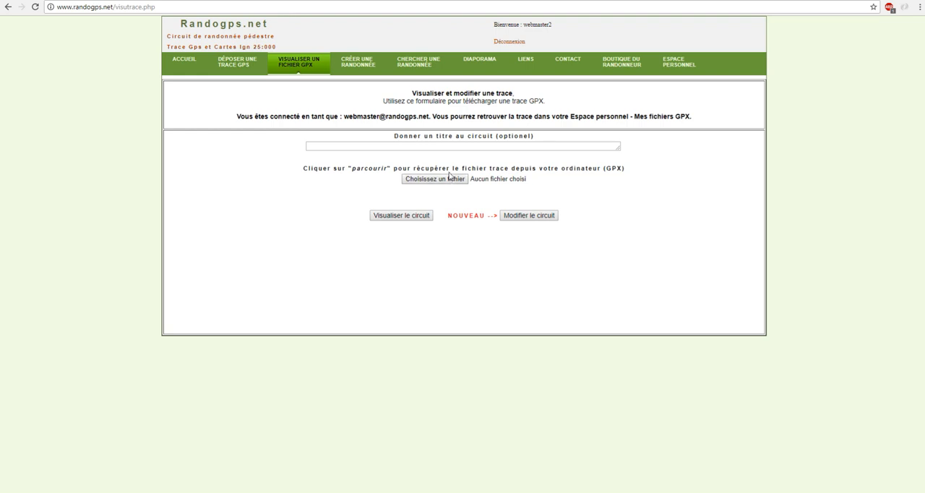
left_click(554, 149)
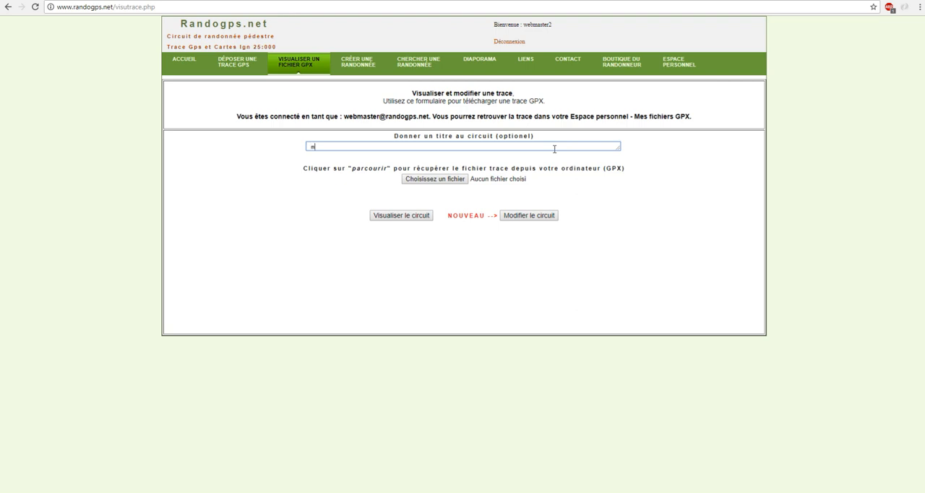
type("ification tuto")
- Choose gpx-trace.gpx from the tutoriel folder and load it for circuit modification
left_click(466, 179)
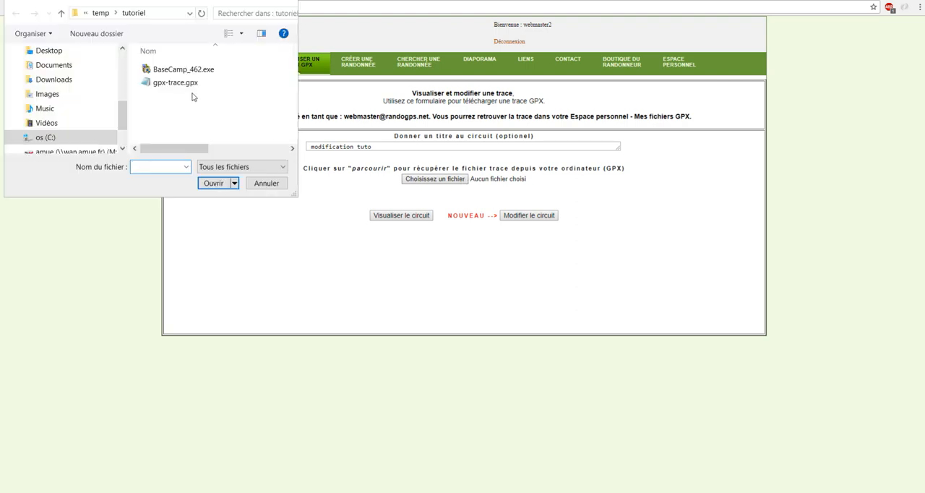
left_click(182, 85)
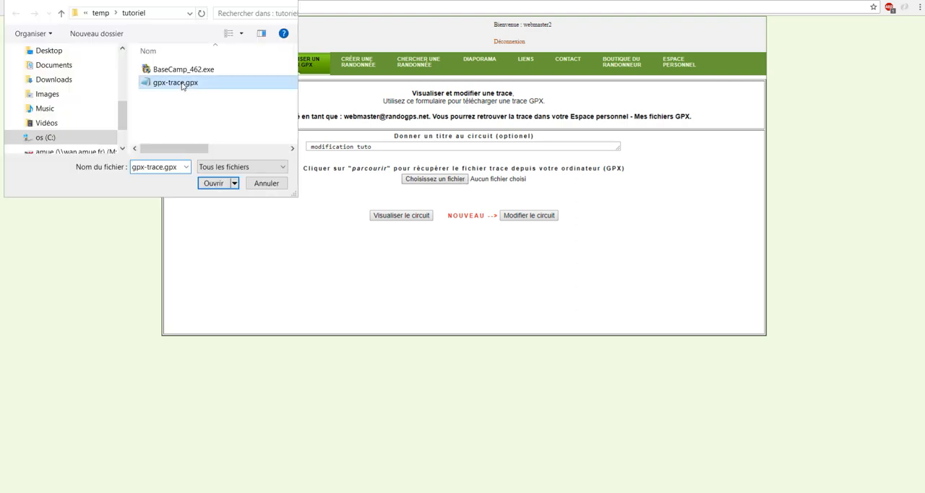
left_click(214, 183)
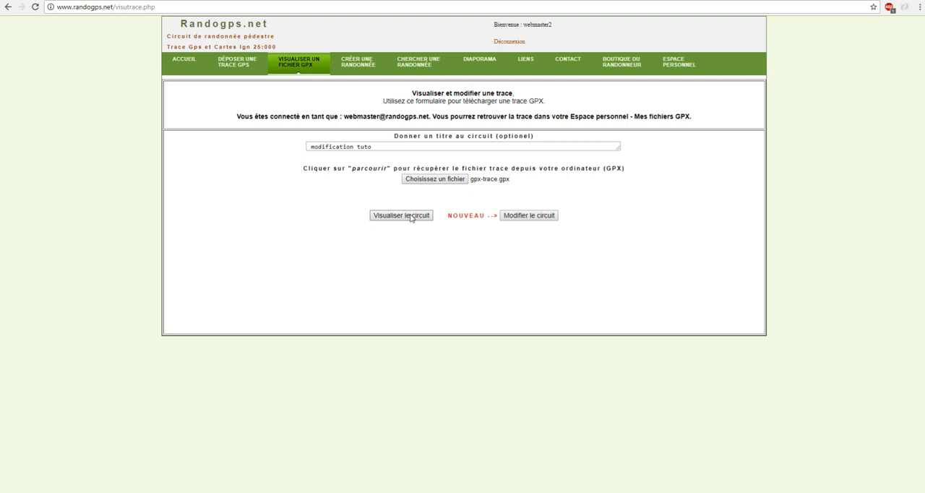
left_click(525, 219)
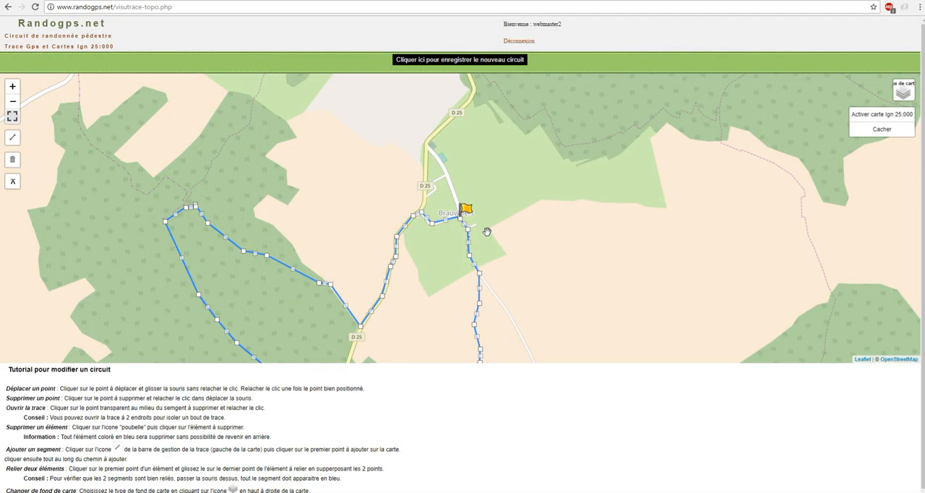
- Display the map background as Photo aérienne and return it to Carte Topo
mouse_move(541, 261)
left_mouse_down()
mouse_move(545, 196)
mouse_move(539, 223)
mouse_move(552, 225)
left_mouse_up()
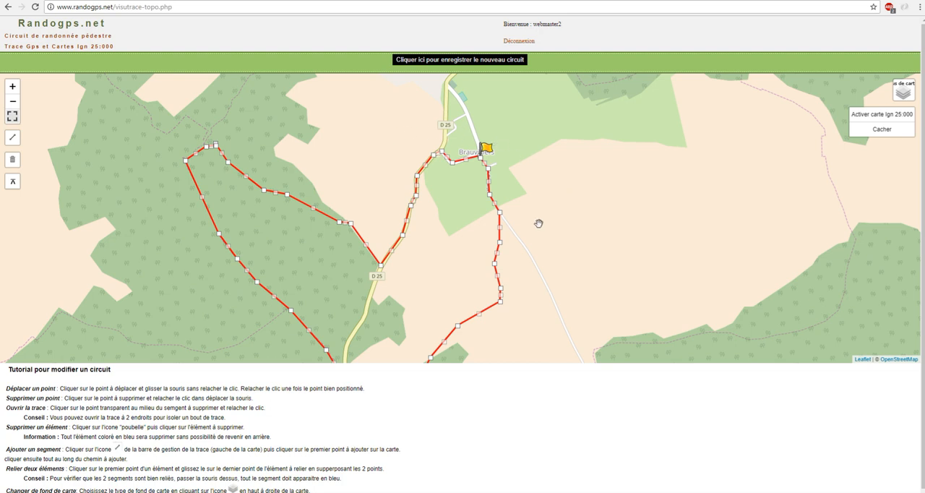
left_click_drag(440, 250, 461, 225)
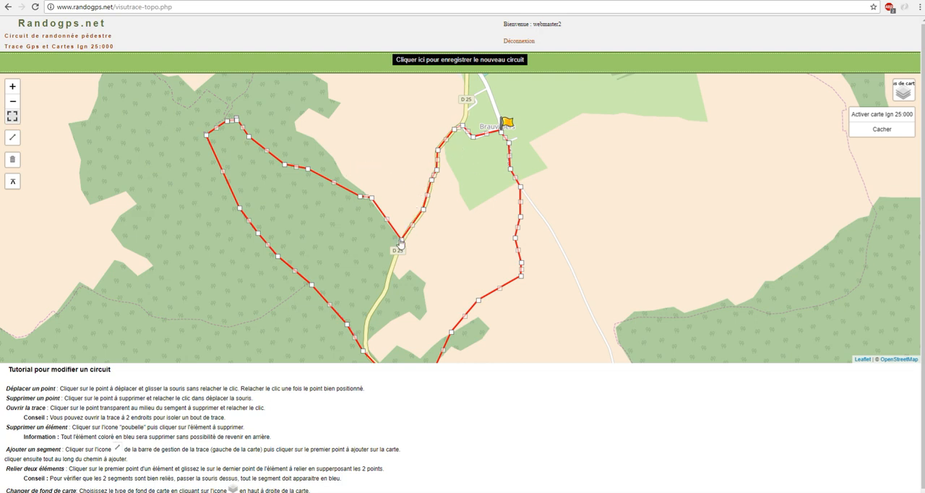
left_click_drag(331, 222, 326, 196)
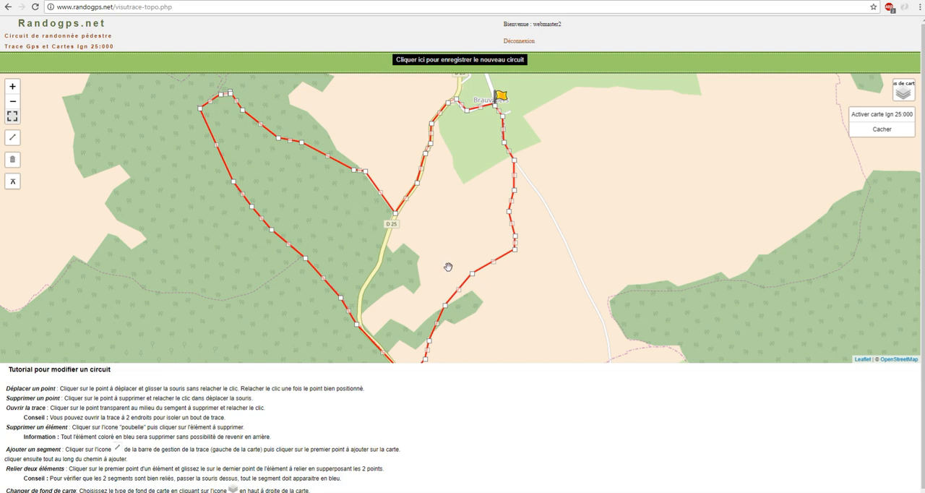
left_click_drag(449, 266, 457, 262)
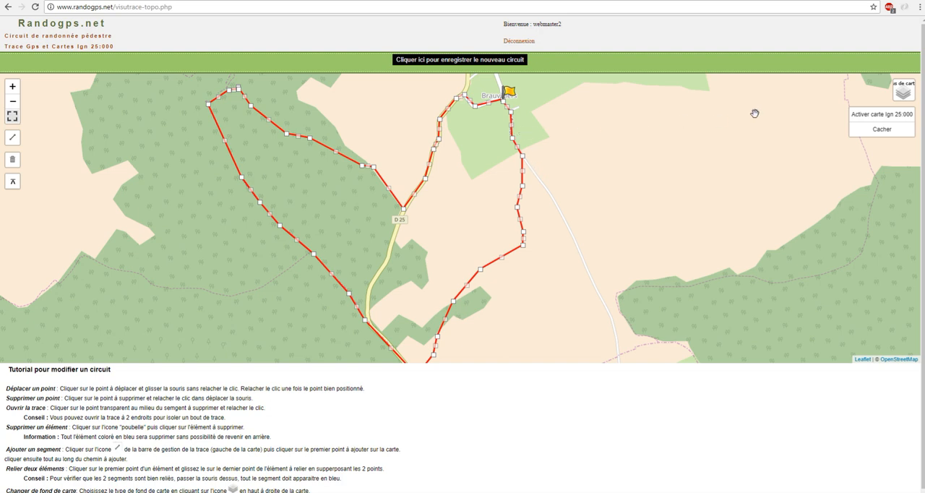
mouse_move(901, 92)
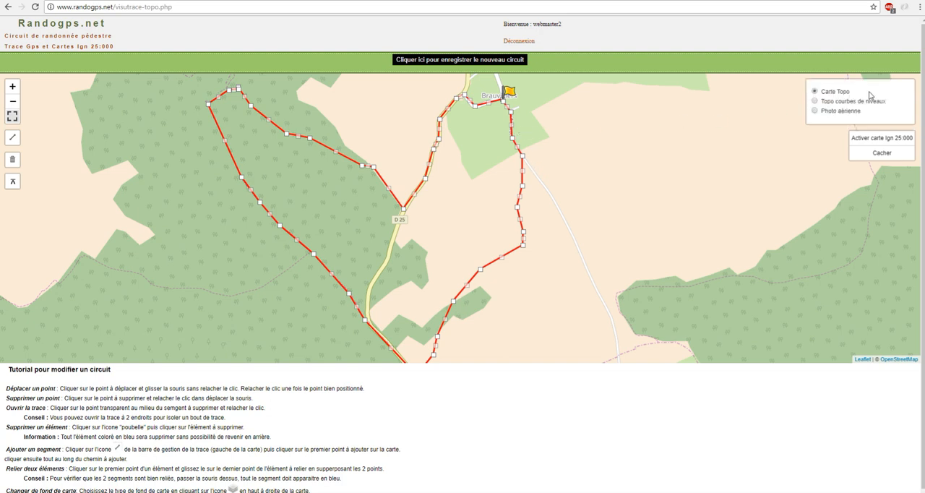
left_click(815, 112)
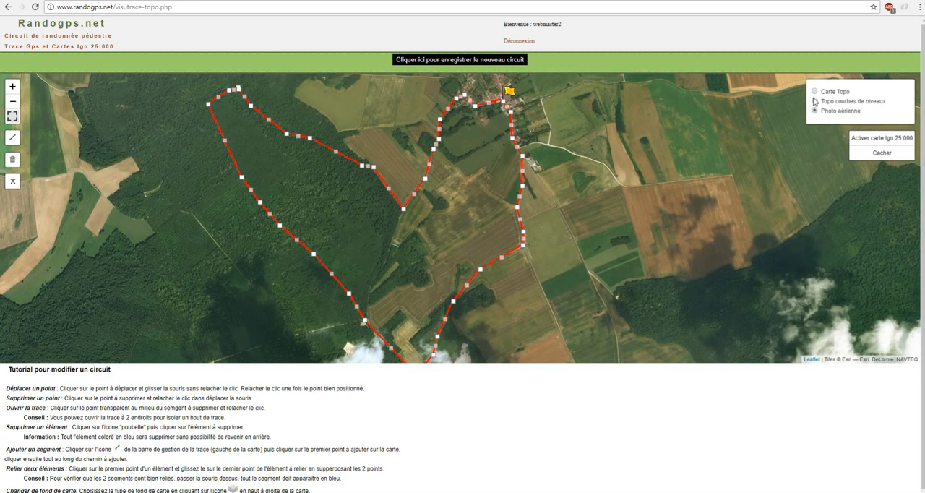
left_click(816, 92)
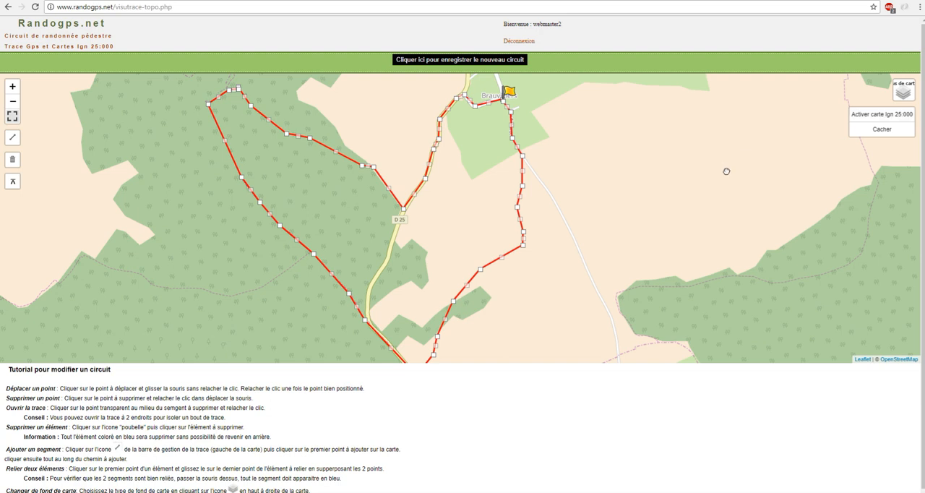
- Try to activate the IGN 25:000 map background and dismiss the information about the pack
left_click_drag(728, 158, 726, 188)
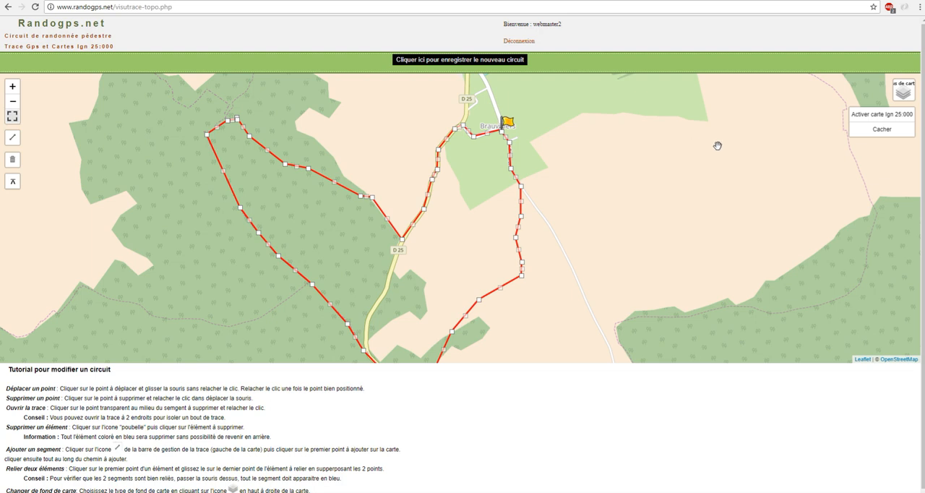
left_click(871, 118)
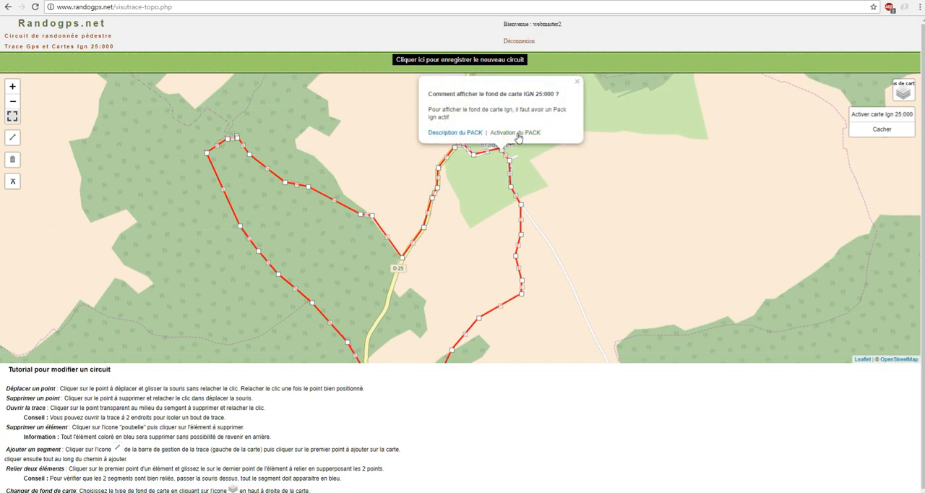
left_click(577, 85)
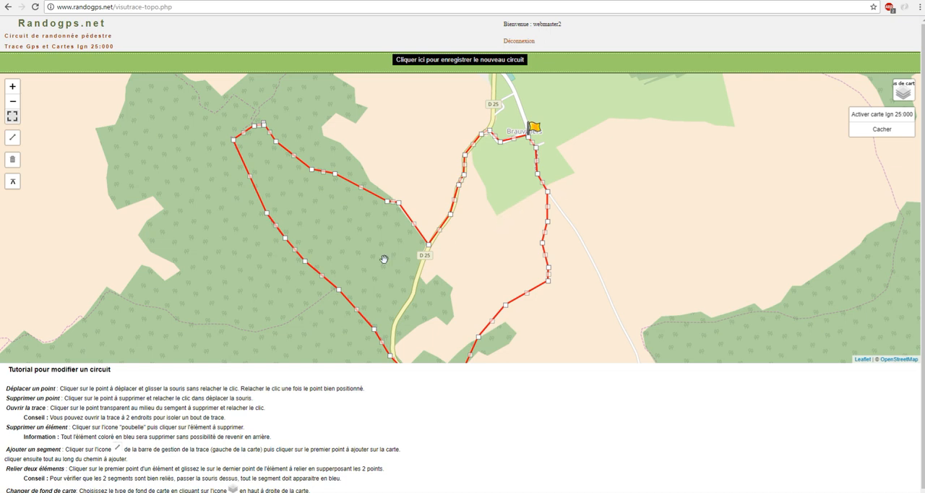
- Examine the loaded circuit on the topographic map at closer and wider zoom levels
left_click_drag(372, 260, 363, 270)
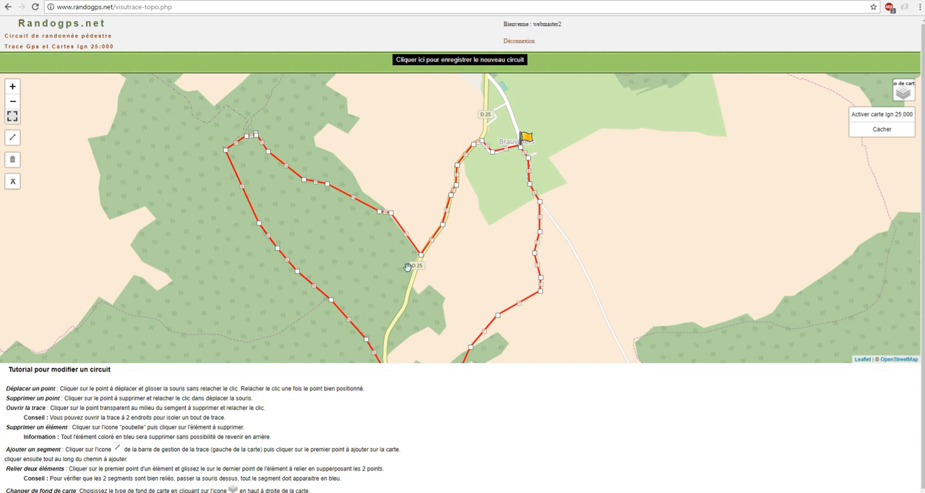
left_click_drag(681, 237, 691, 221)
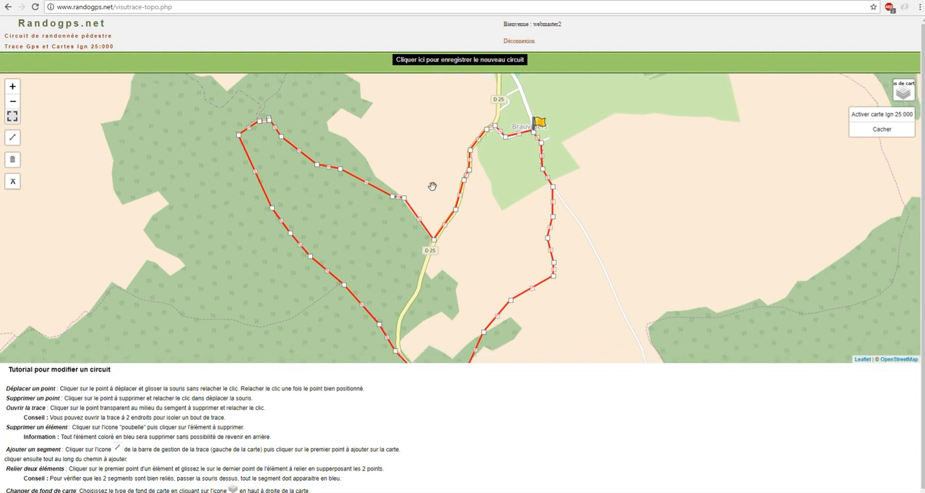
left_click(13, 87)
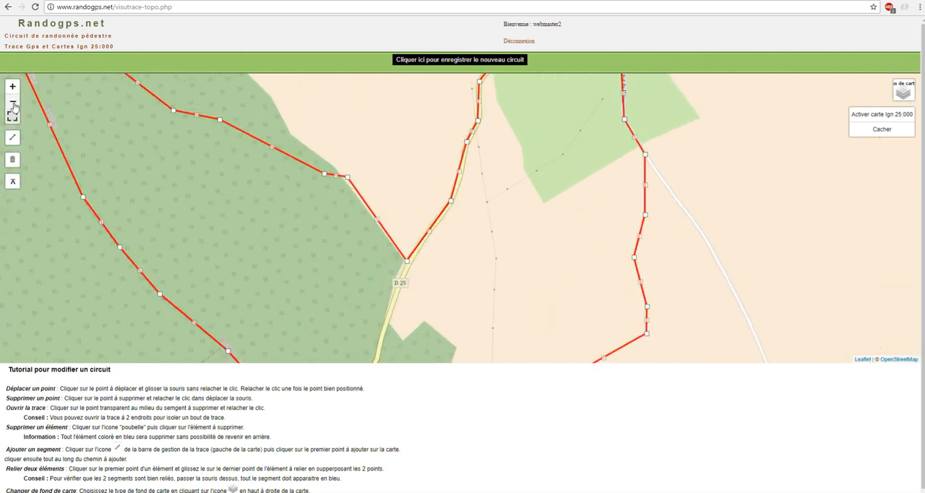
left_click(13, 103)
scroll(123, 149, "down", 1)
scroll(123, 148, "up", 1)
left_click_drag(146, 169, 209, 196)
left_click_drag(289, 223, 212, 204)
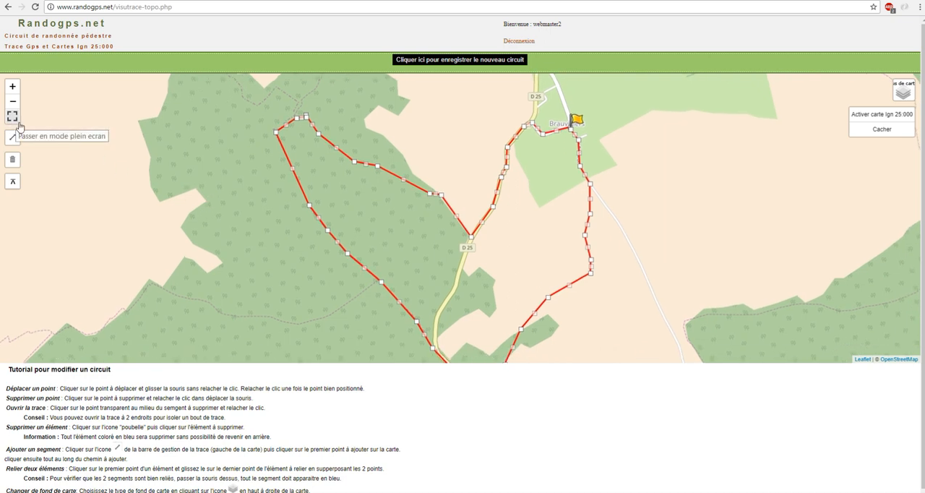
- Open the file selection for importing a local trace onto the map and cancel it
left_click_drag(141, 199, 143, 189)
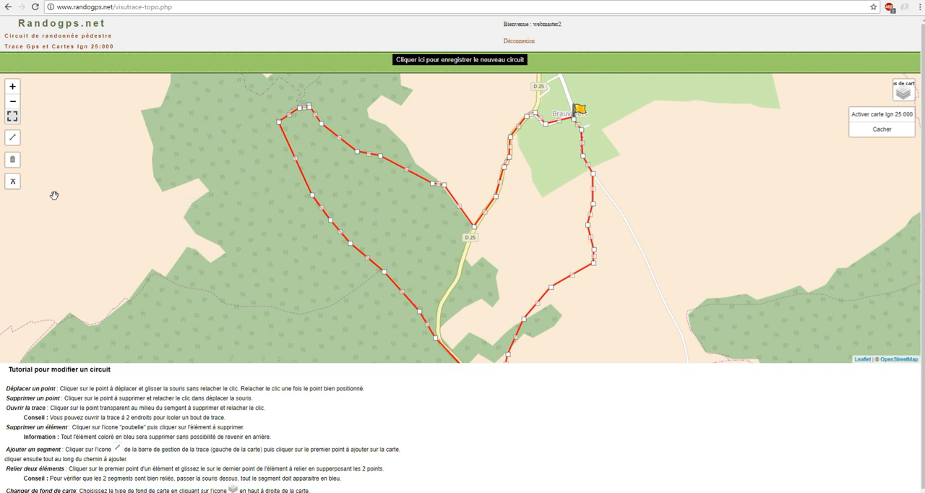
left_click(13, 184)
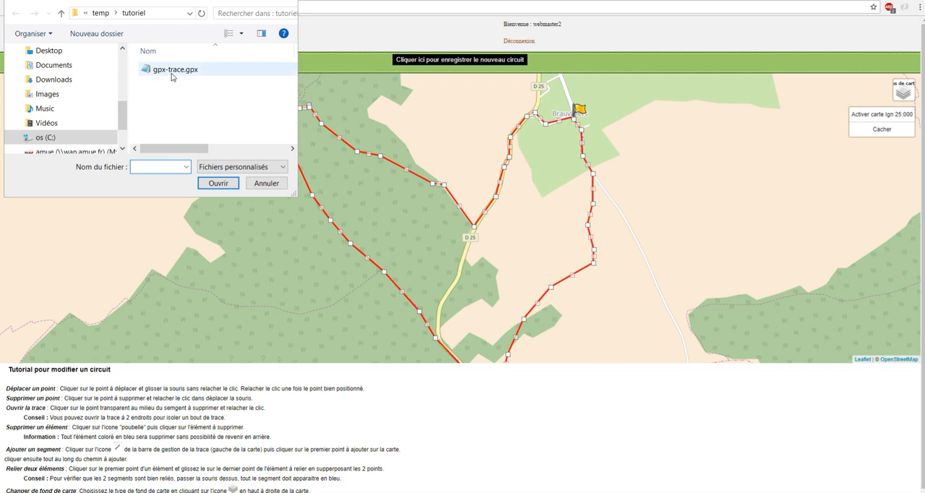
left_click(251, 184)
- Reshape the western loop by moving a northeastern-side point near the D 25, shifting the western corner inward and pulling an intermediate point onto the D 25
left_click_drag(418, 128, 424, 147)
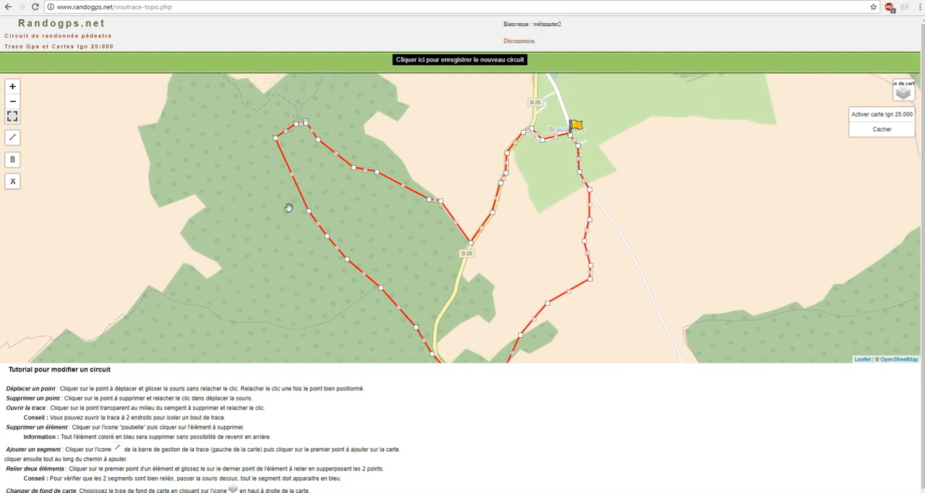
mouse_move(255, 213)
left_mouse_down()
mouse_move(243, 198)
mouse_move(200, 196)
left_mouse_up()
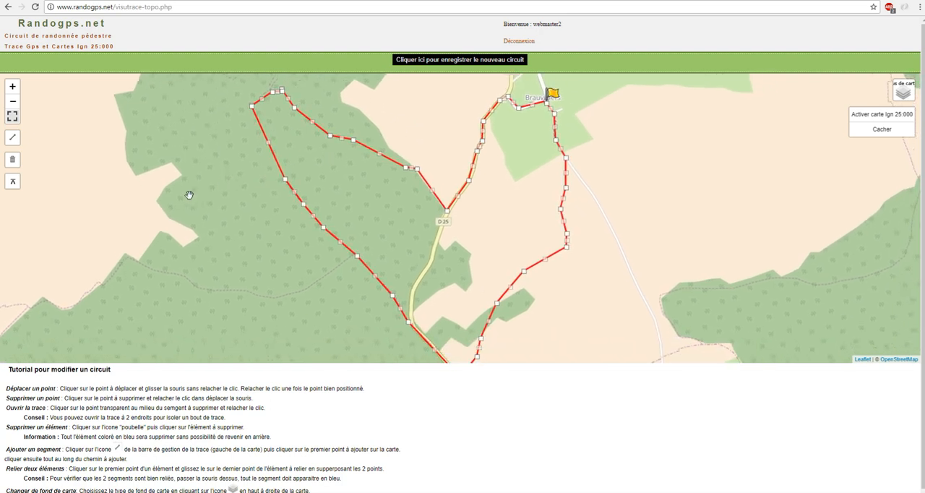
mouse_move(197, 226)
left_mouse_down()
mouse_move(182, 197)
mouse_move(199, 273)
left_mouse_up()
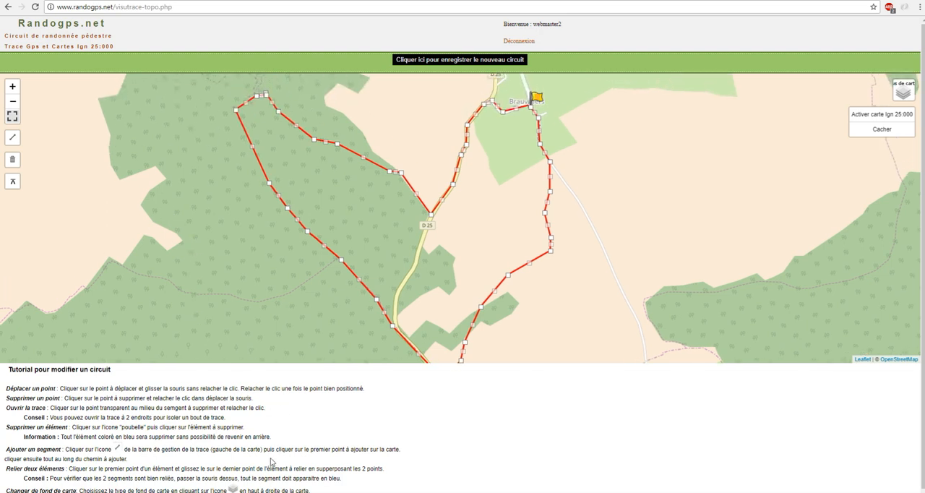
left_click_drag(289, 265, 276, 268)
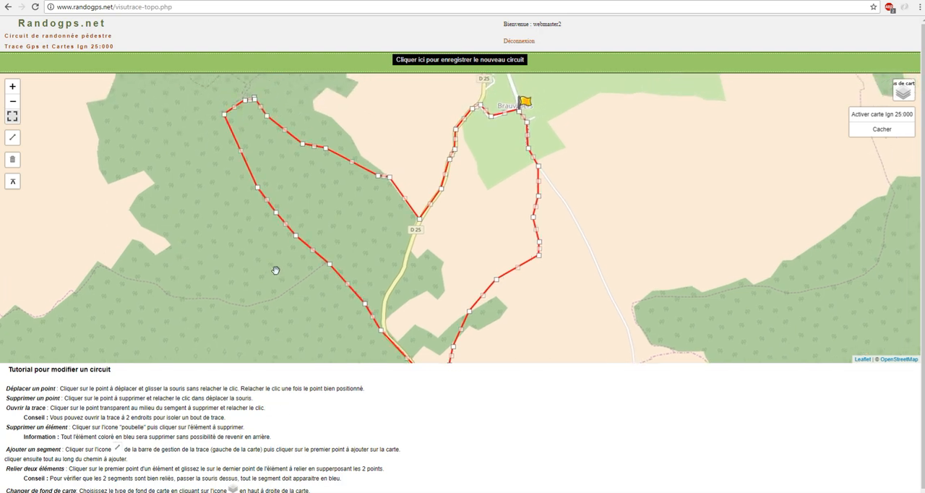
left_click_drag(599, 289, 598, 311)
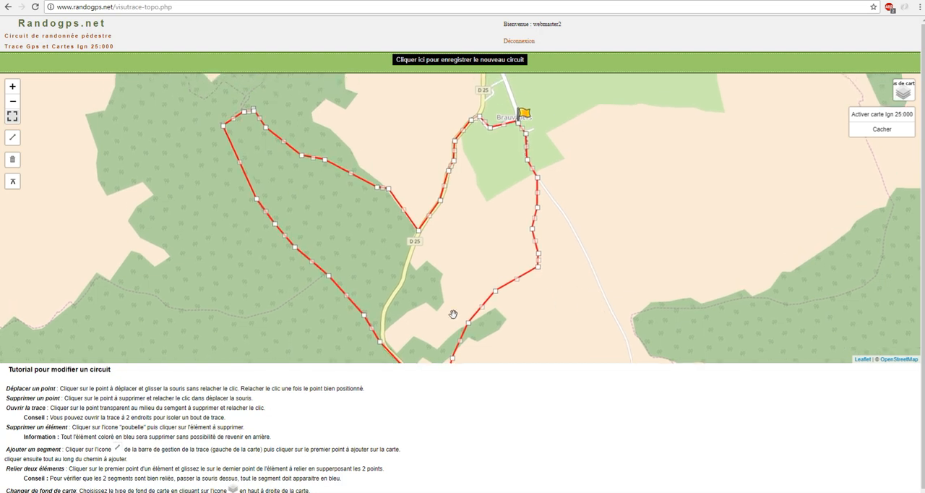
left_click_drag(431, 274, 432, 256)
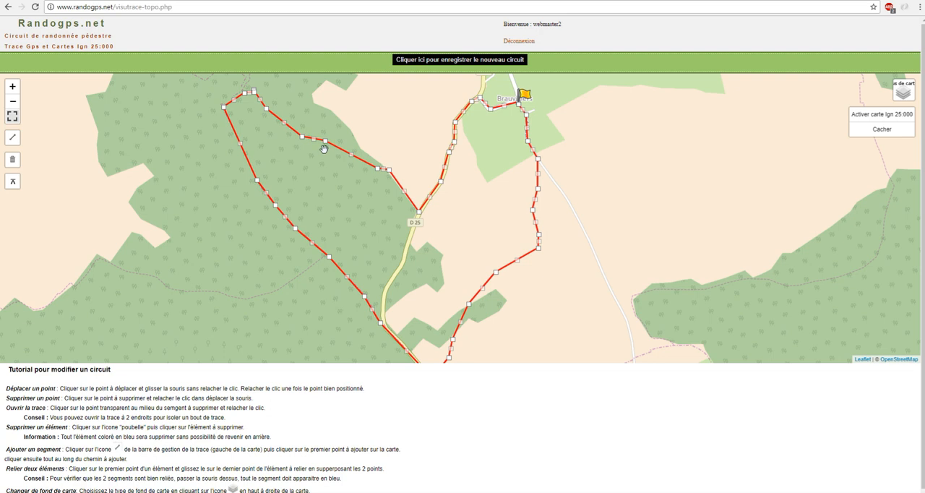
mouse_move(327, 146)
left_mouse_down()
mouse_move(333, 179)
mouse_move(365, 236)
mouse_move(406, 255)
left_mouse_up()
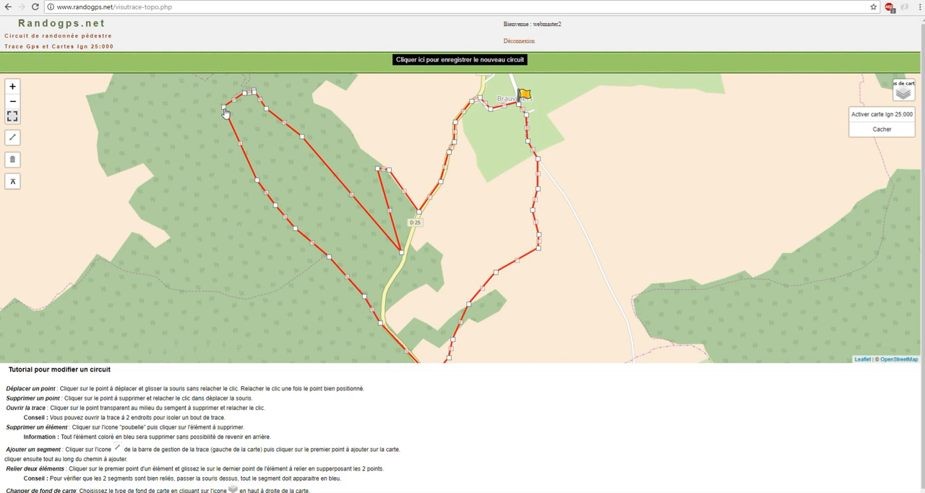
mouse_move(225, 110)
left_mouse_down()
mouse_move(286, 180)
mouse_move(306, 189)
left_mouse_up()
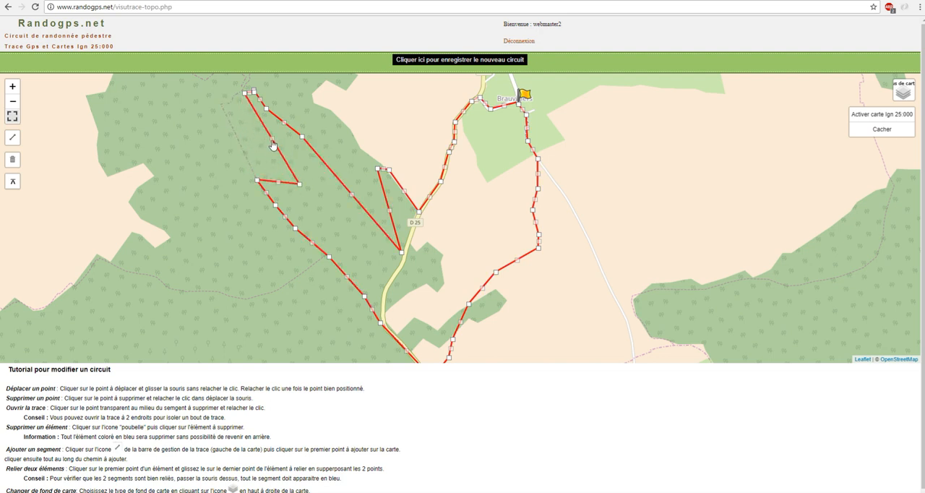
mouse_move(272, 145)
left_mouse_down()
mouse_move(297, 165)
mouse_move(331, 228)
left_mouse_up()
left_click_drag(348, 258, 400, 275)
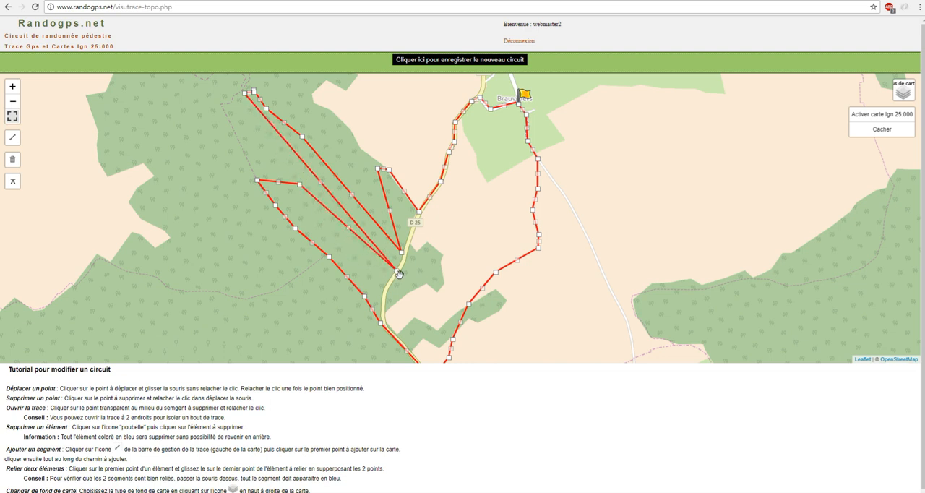
- Delete two points on the southwestern side of the western loop: the one at the dashed path junction and the loop's westernmost corner
left_click_drag(444, 274, 449, 222)
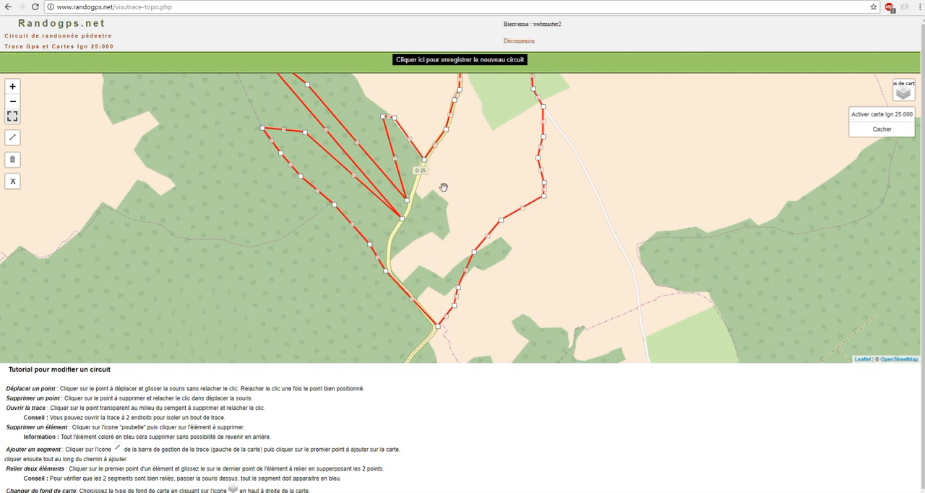
left_click_drag(441, 190, 405, 219)
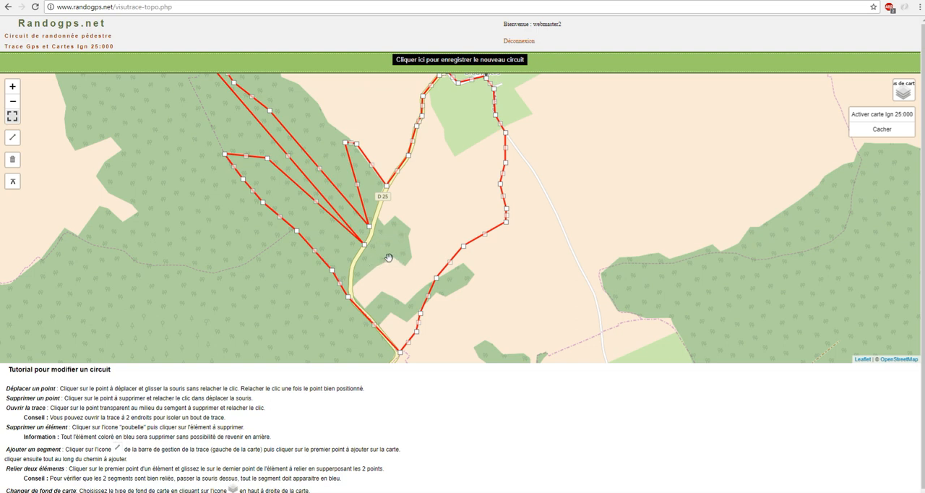
left_click(297, 231)
left_click(226, 155)
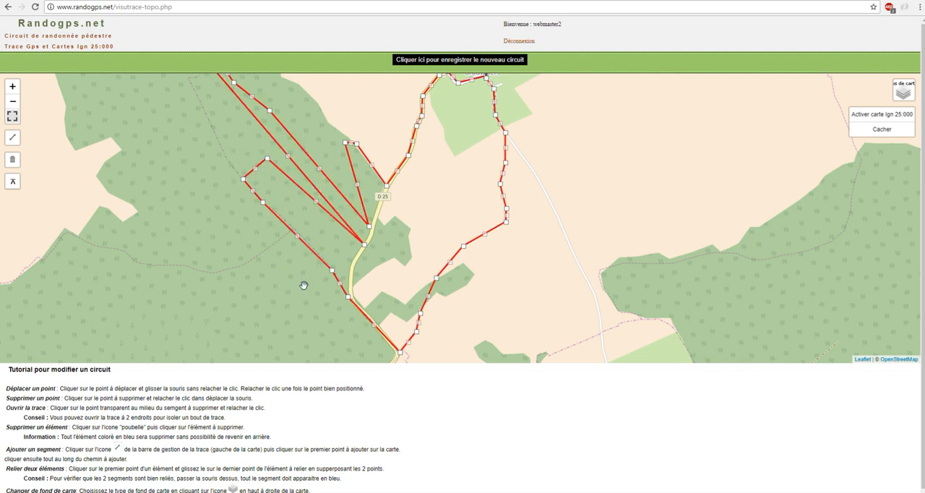
left_click_drag(302, 287, 299, 285)
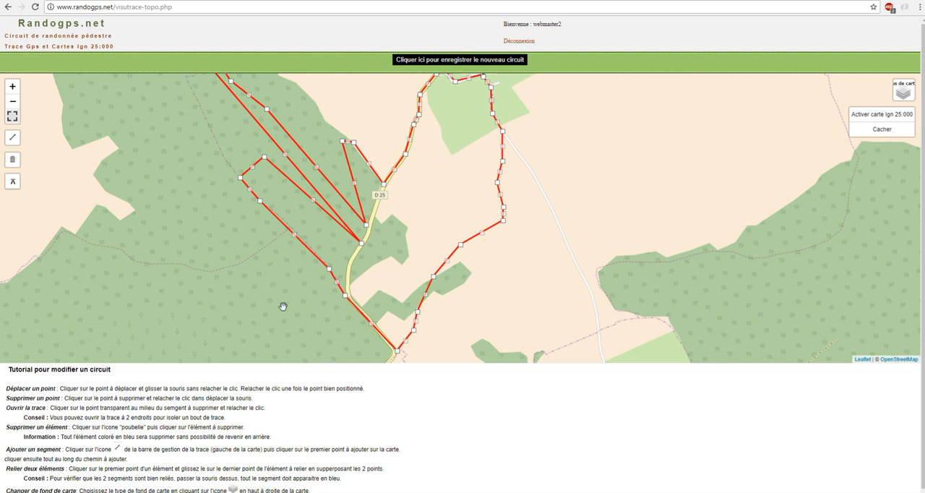
- Open the trace at the western loop's southern and northern ends beside the D 25, and delete the isolated western piece
left_click(337, 284)
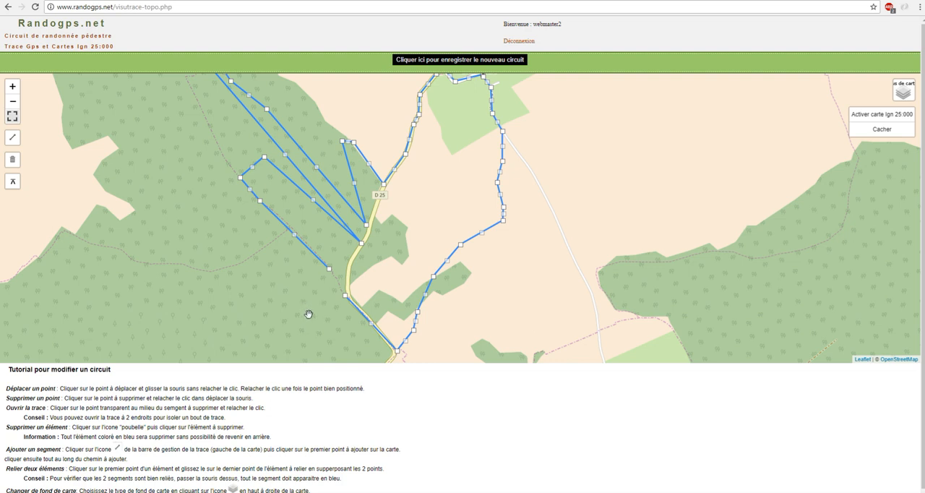
left_click(369, 165)
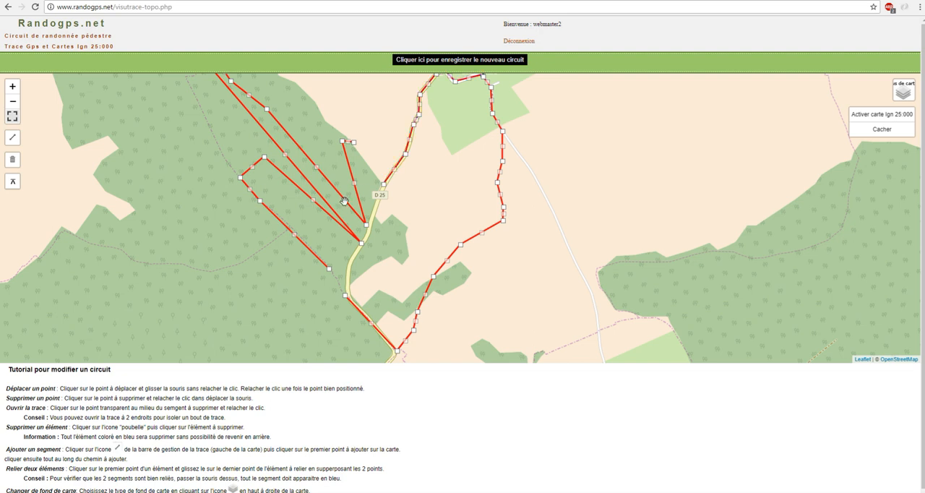
left_click(13, 160)
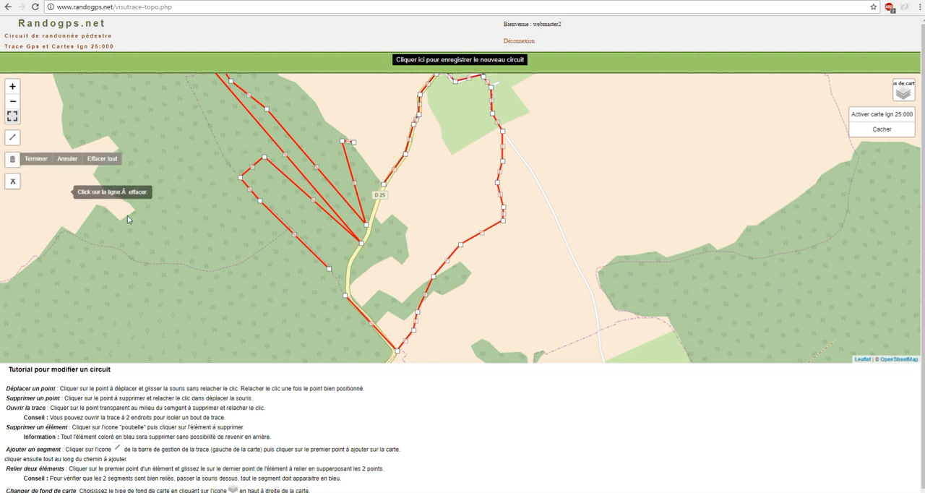
left_click(260, 166)
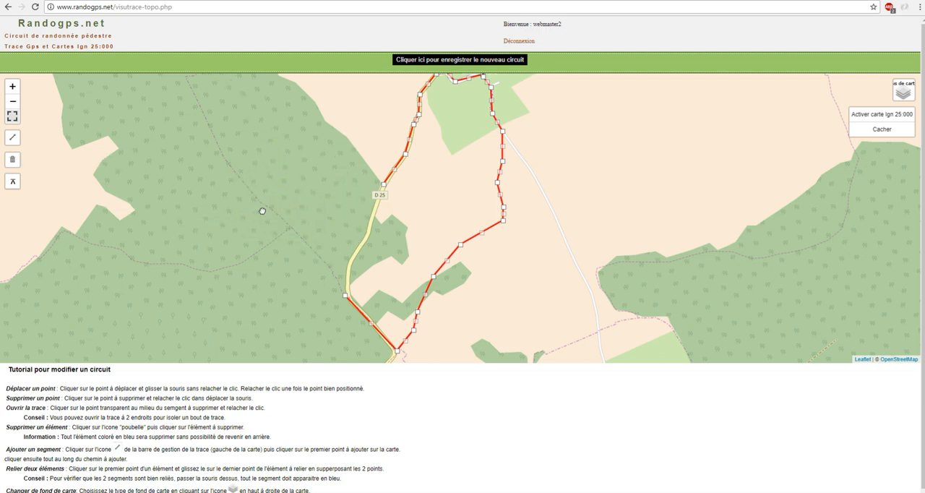
- Draw a new five-point line along the D 25, from near the southern loose end up towards the northern loose end
left_click_drag(267, 209, 239, 200)
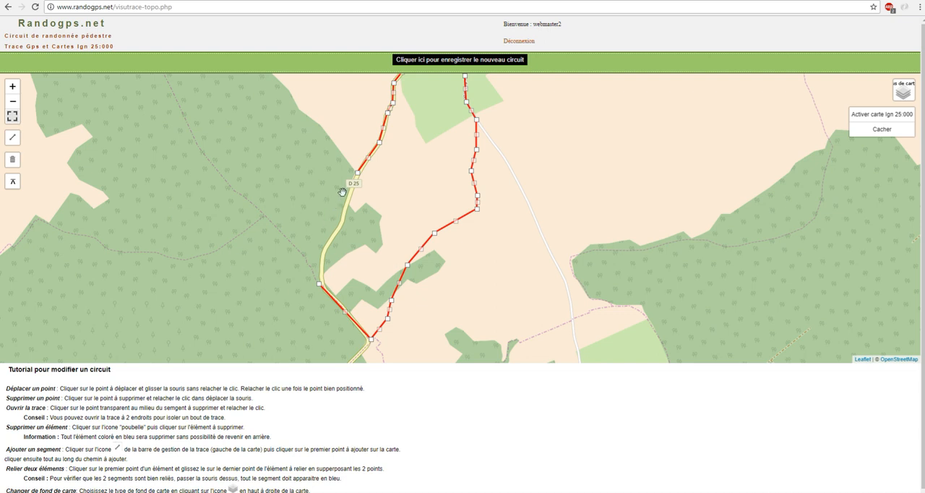
left_click_drag(274, 272, 243, 235)
scroll(279, 250, "up", 1)
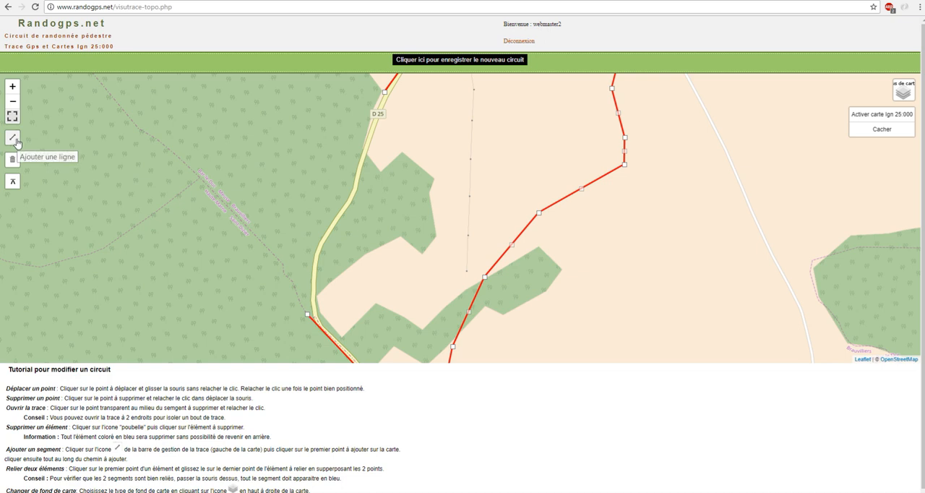
left_click(13, 138)
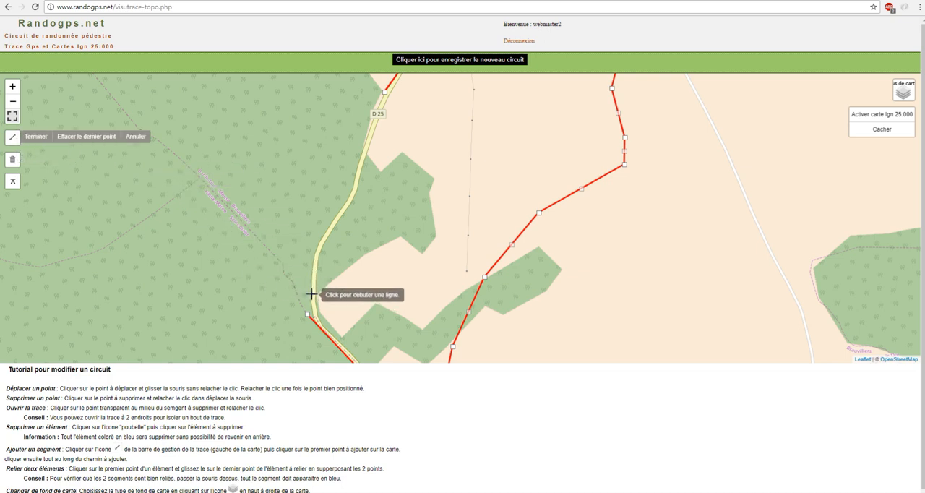
left_click(313, 295)
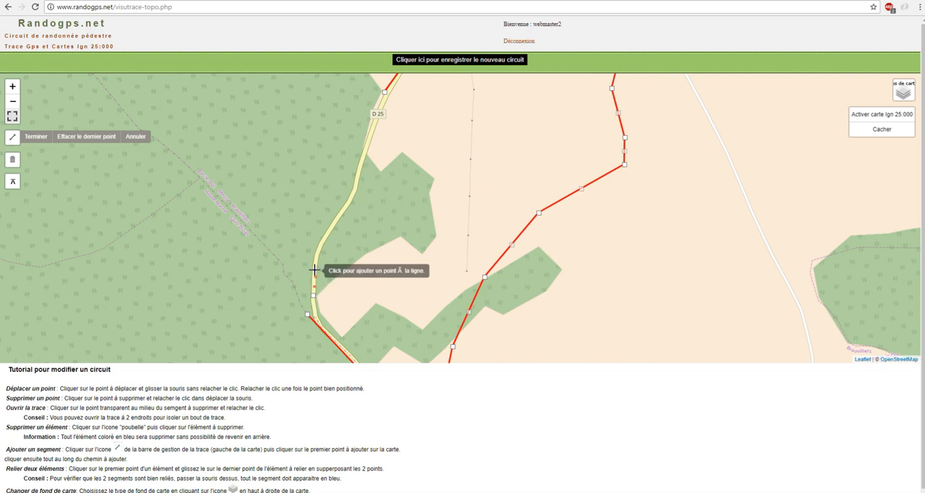
left_click(314, 270)
left_click(333, 230)
left_click(358, 179)
left_click(371, 135)
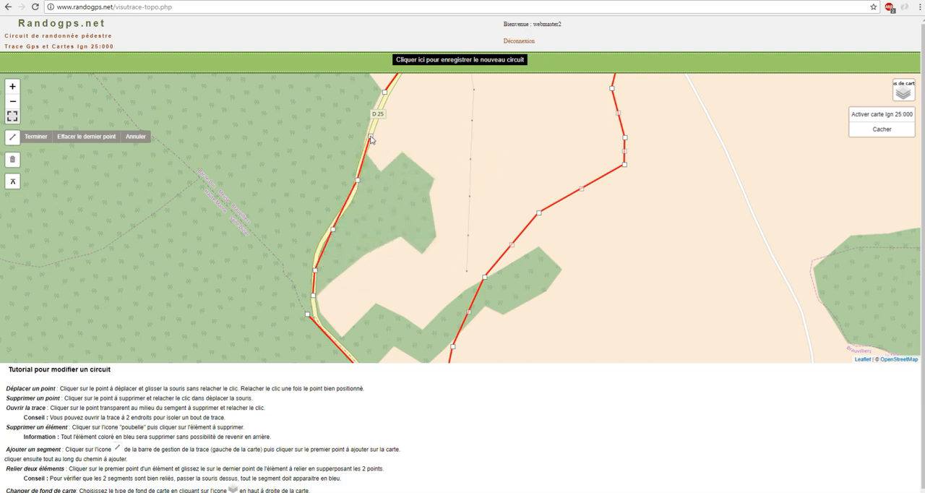
left_click(375, 125)
left_click(375, 128)
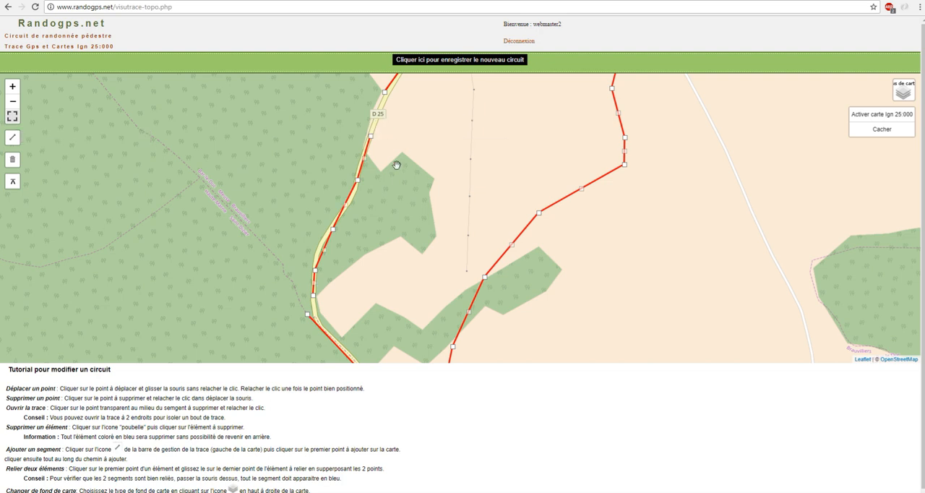
left_click_drag(397, 181, 412, 172)
scroll(407, 222, "down", 1)
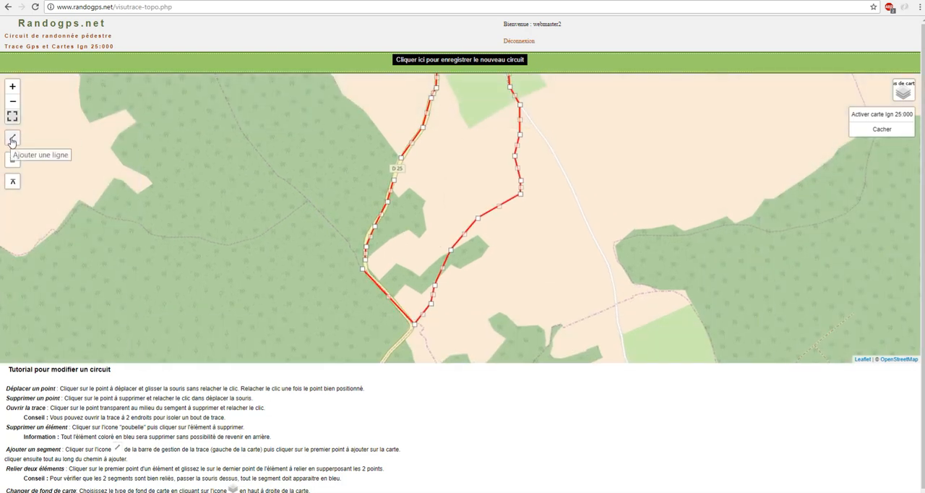
left_click_drag(295, 197, 291, 210)
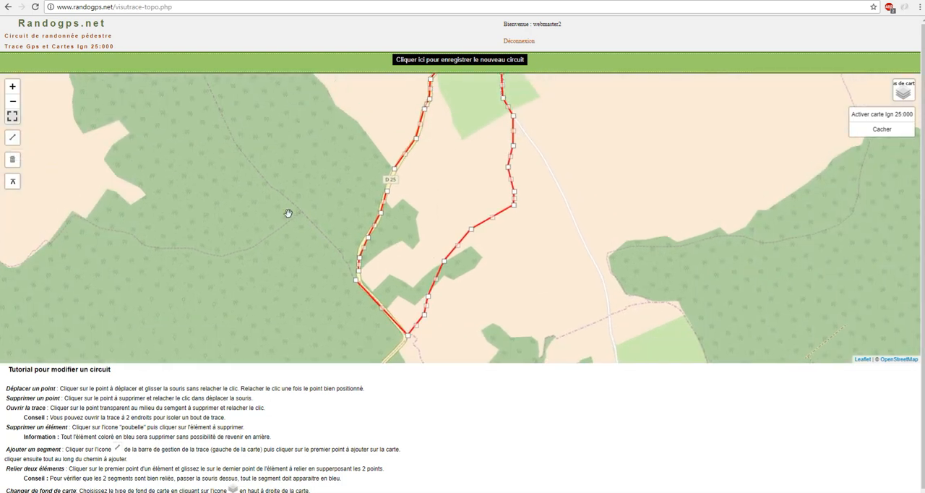
left_click(14, 141)
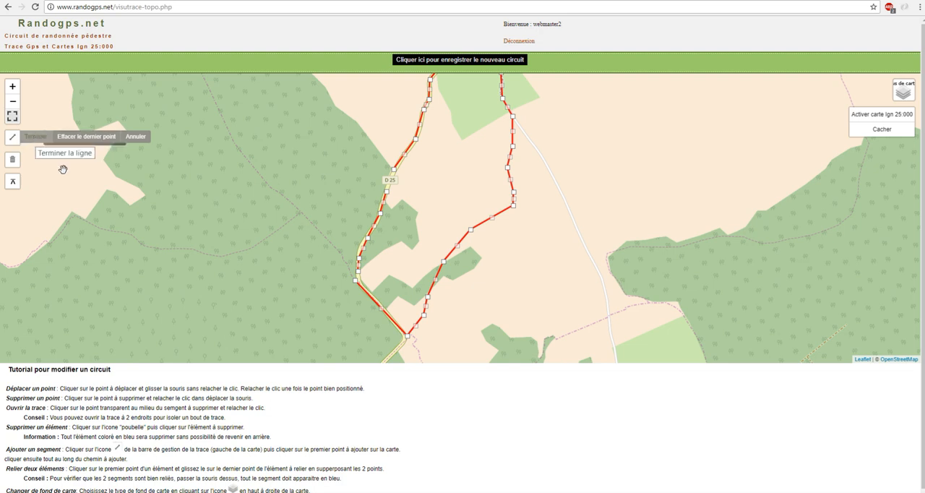
right_click(185, 200)
left_click(143, 142)
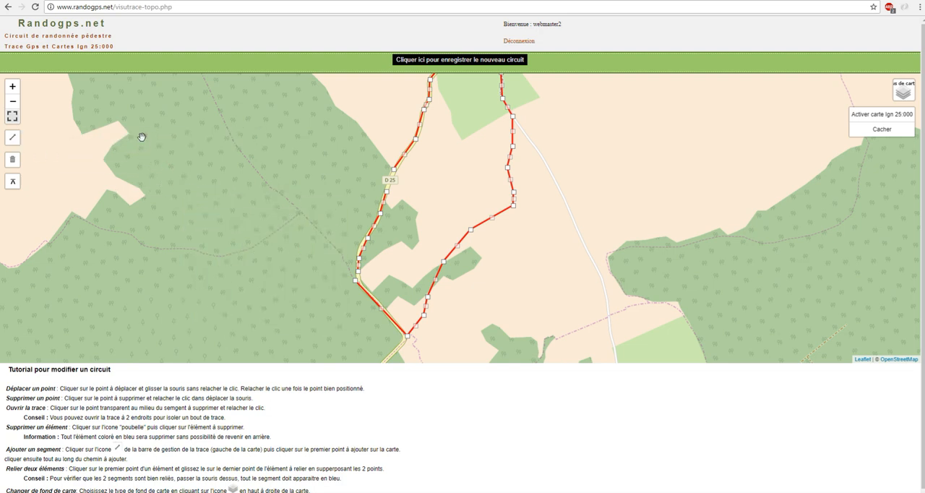
- Join the new line's southern end point to the loose end of the existing trace beside the D 25 bend
left_click_drag(333, 268, 303, 270)
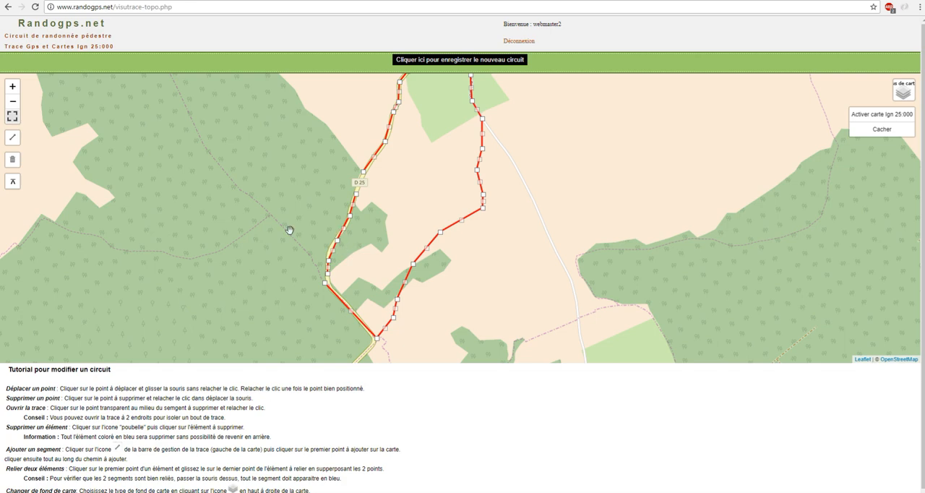
scroll(289, 229, "up", 1)
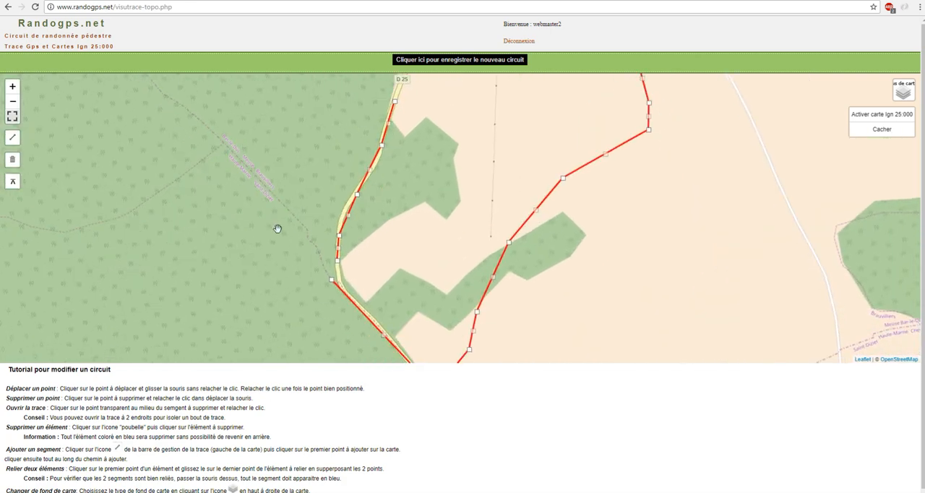
scroll(275, 227, "up", 1)
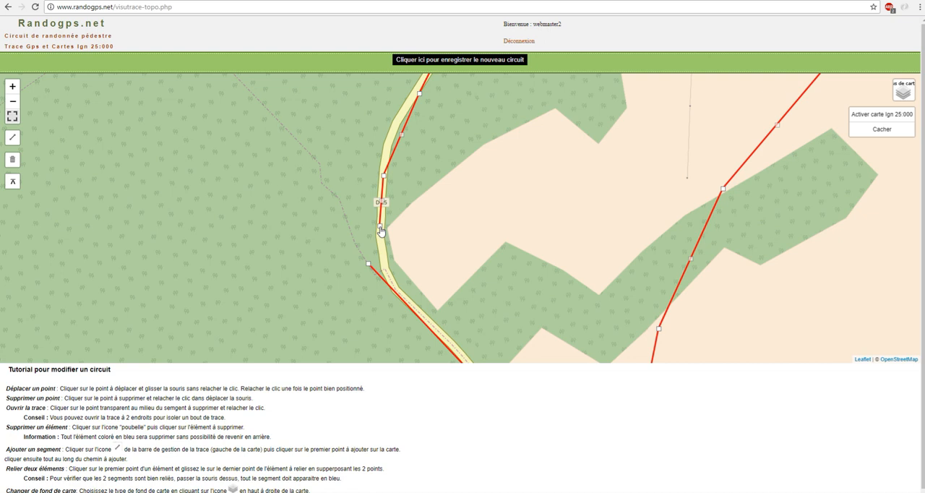
left_click_drag(376, 233, 368, 265)
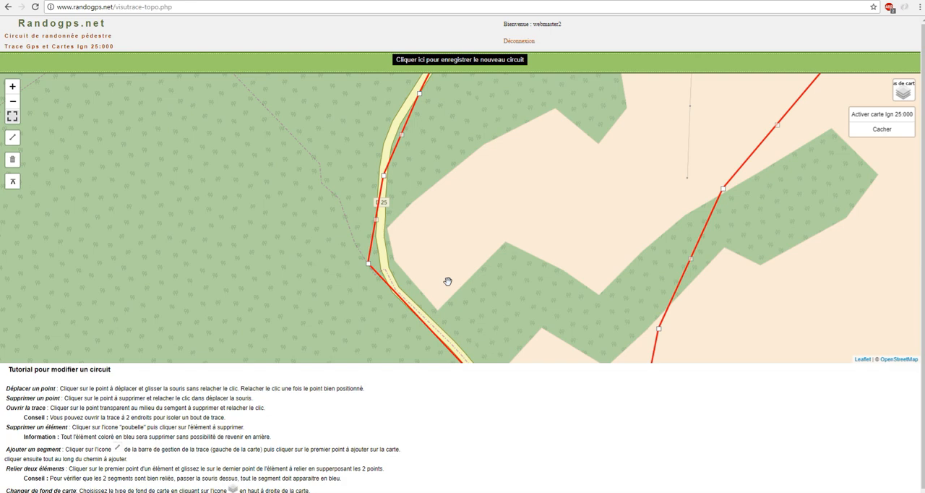
- Join the existing trace's northern loose end to the new line's northern end point on the D 25
scroll(449, 281, "down", 2)
scroll(487, 270, "down", 1)
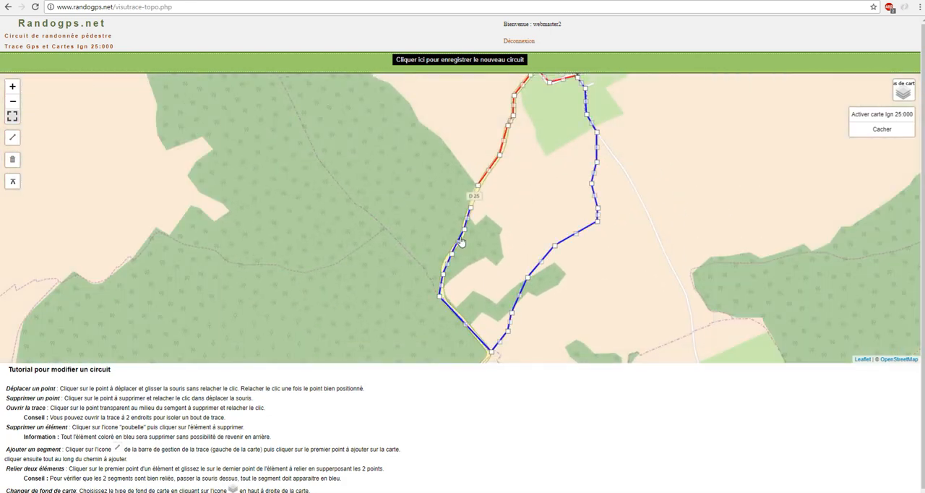
scroll(494, 212, "up", 1)
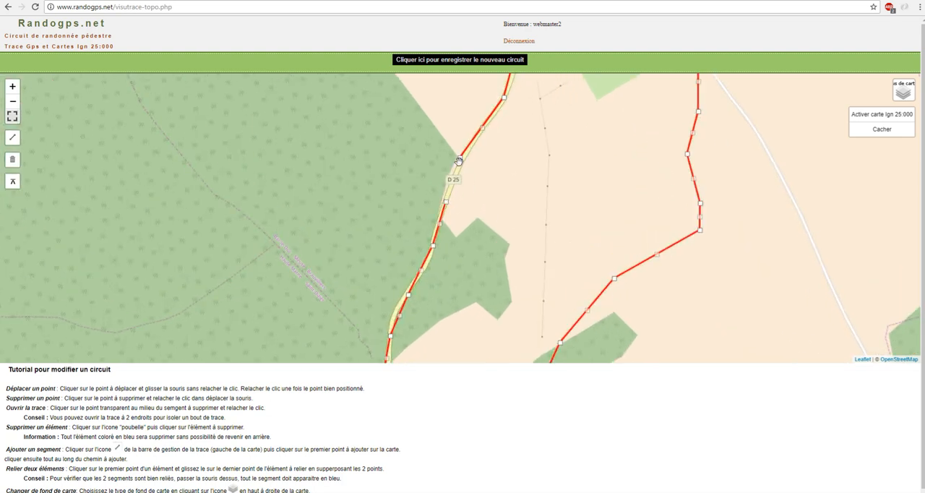
left_click_drag(455, 169, 447, 202)
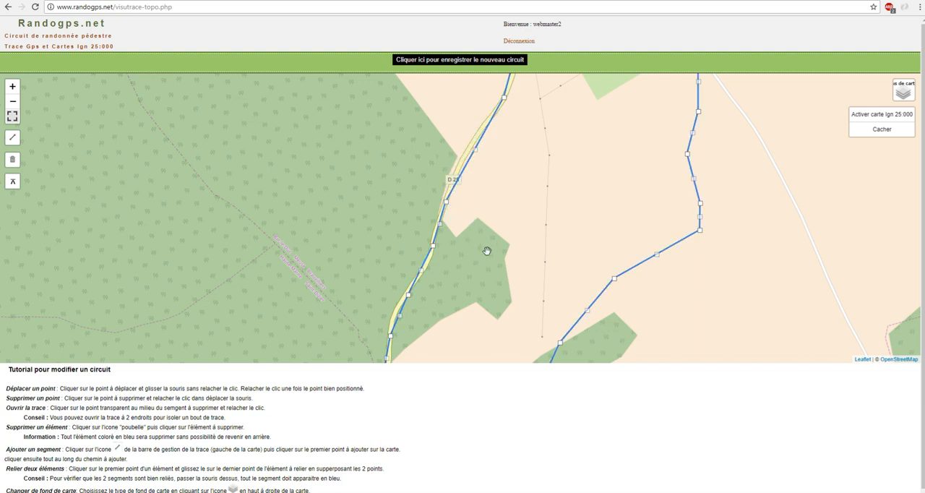
- Check the whole joined loop on the map and save it as the new circuit
scroll(487, 251, "down", 2)
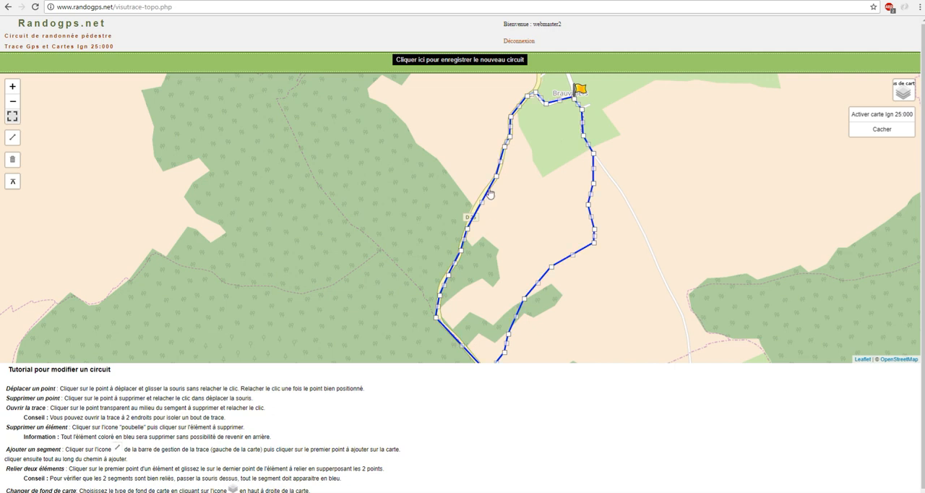
left_click_drag(489, 224, 468, 210)
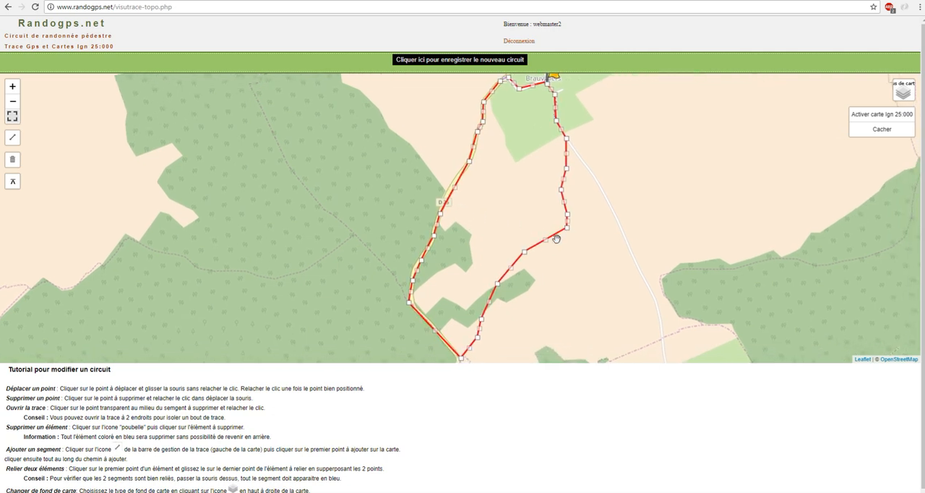
scroll(557, 288, "down", 1)
left_click_drag(577, 252, 443, 226)
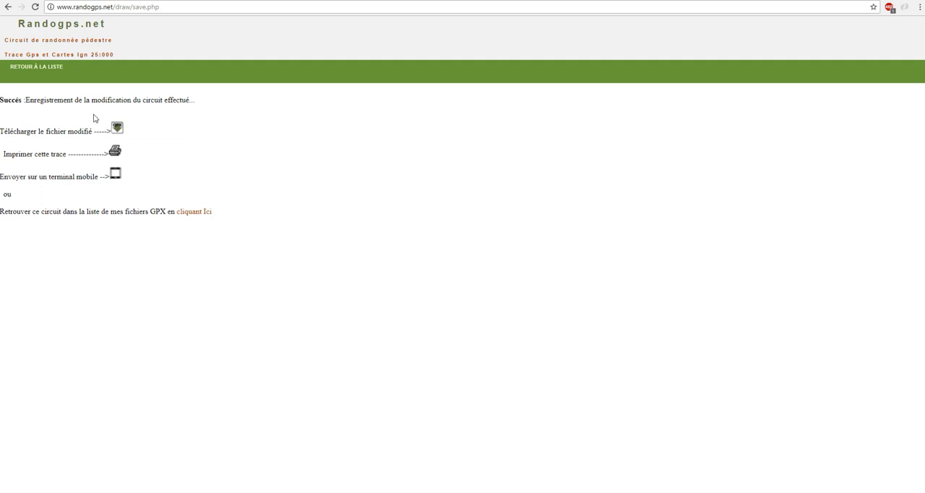
- View the saved circuit's printable map, and open the option for sending the circuit to a mobile terminal
left_click(115, 151)
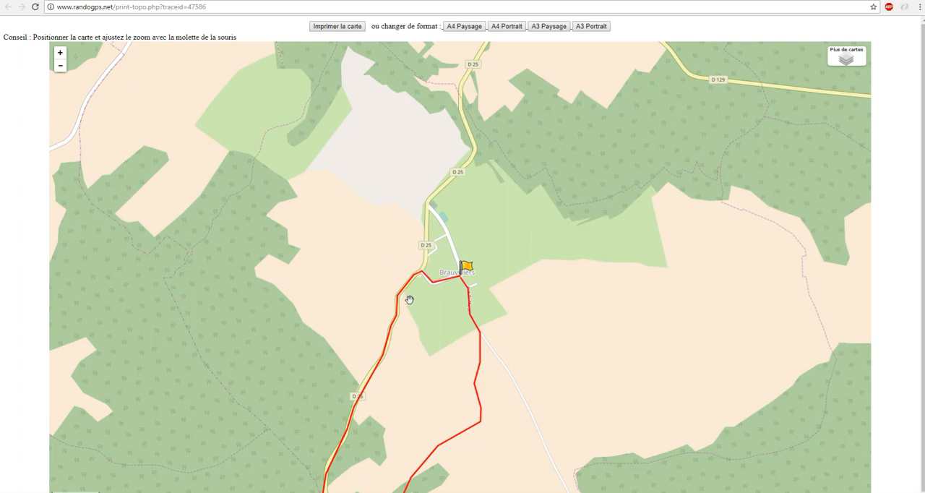
left_click_drag(409, 299, 409, 215)
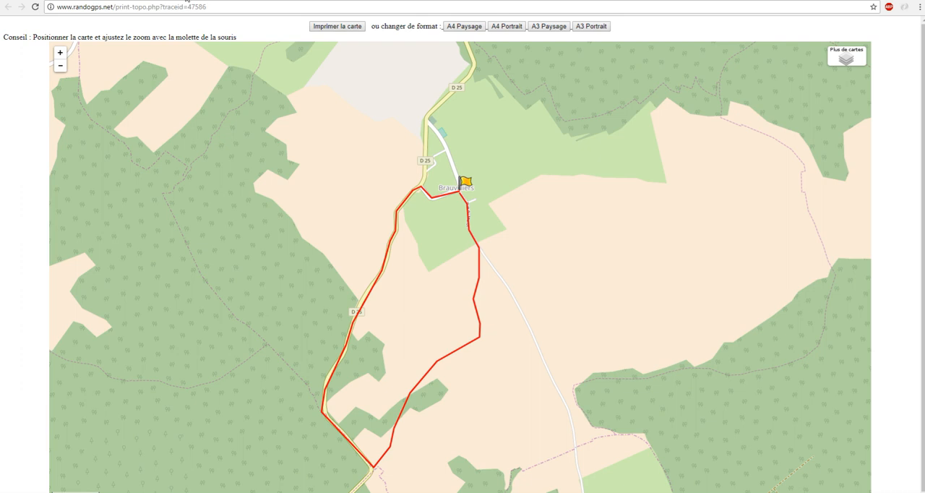
left_click(187, 2)
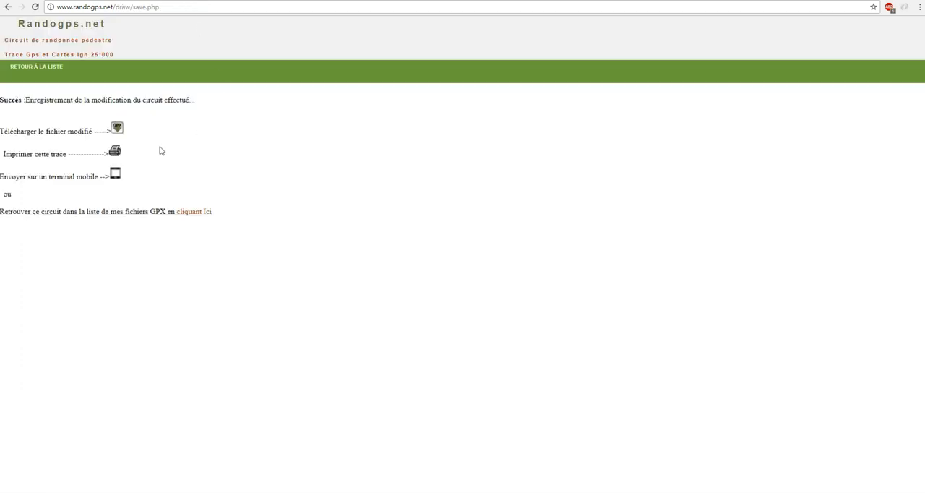
left_click(115, 175)
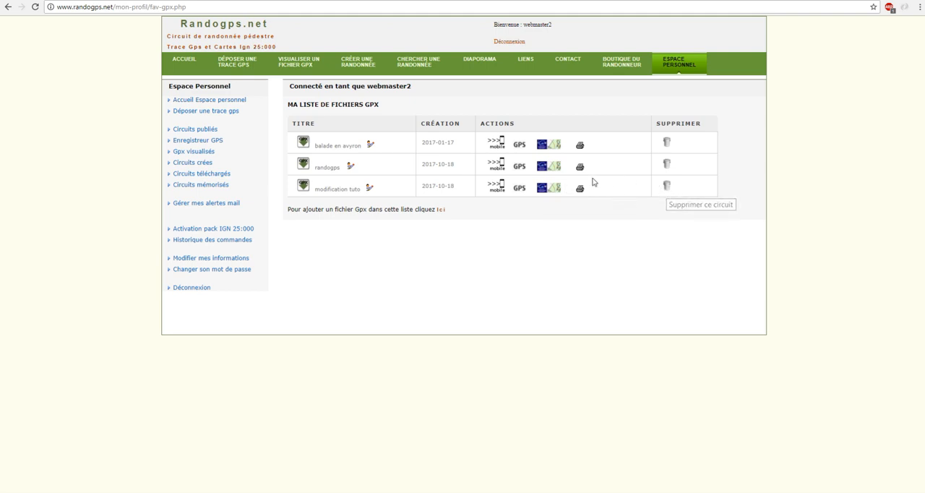
- Rename the newest circuit in the GPX file list to "modification"
left_click(368, 187)
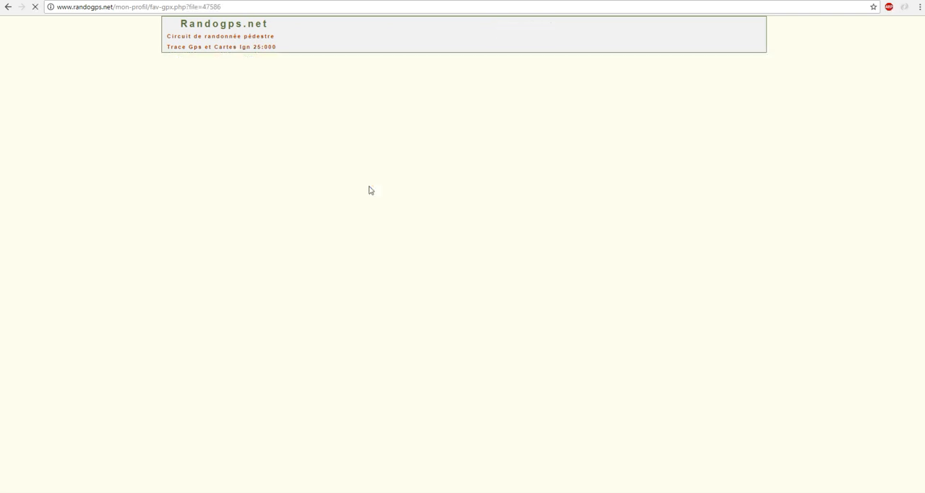
left_click_drag(335, 186, 350, 186)
key("BackSpace")
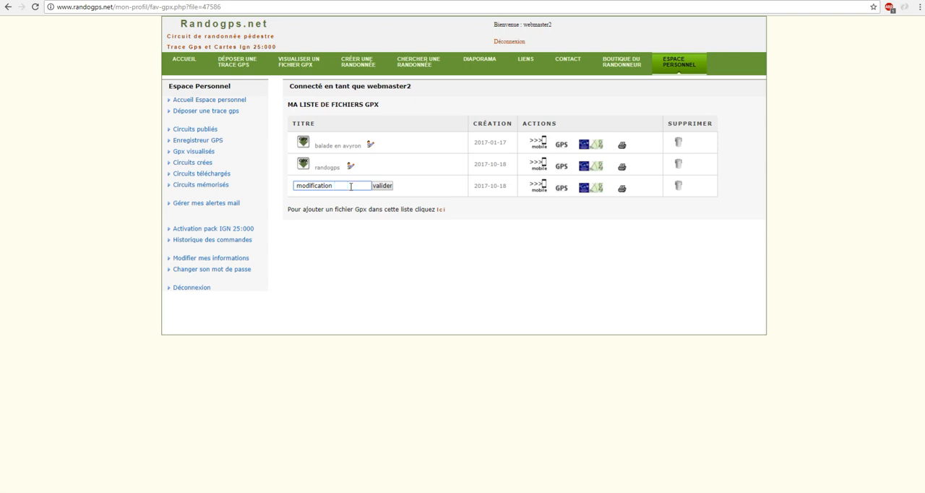
left_click(381, 187)
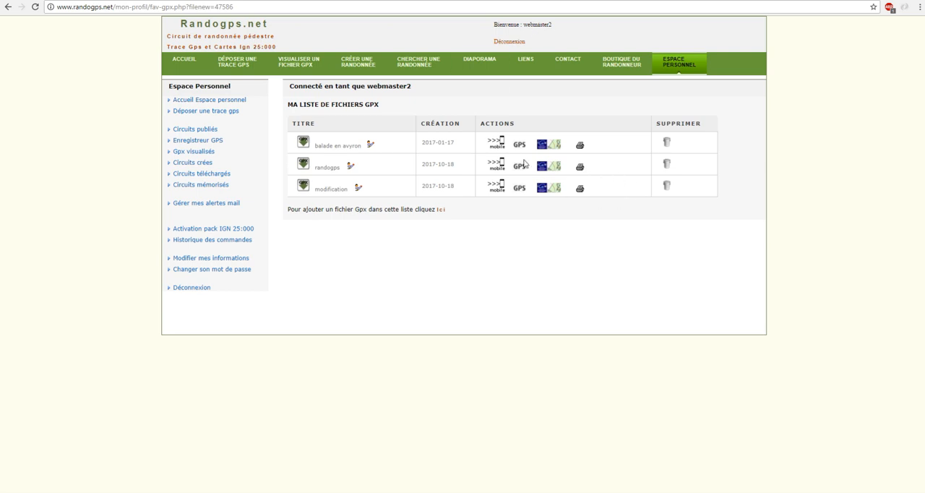
- Delete the "randogps" file from the GPX file list
left_click(667, 166)
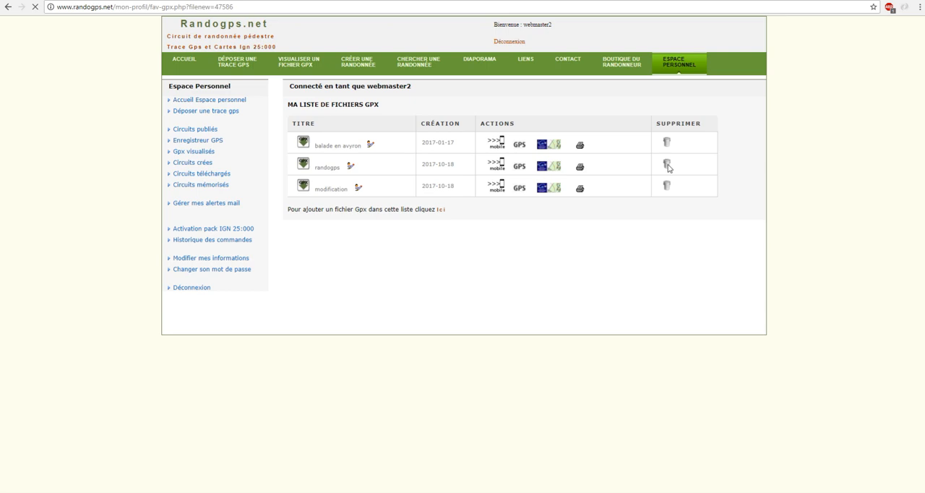